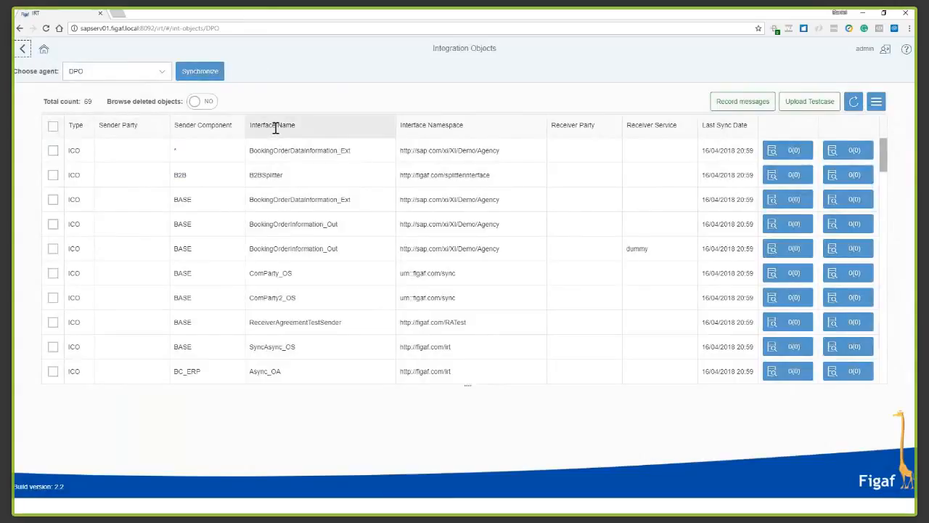
click(313, 193)
text(mul)
key(Return)
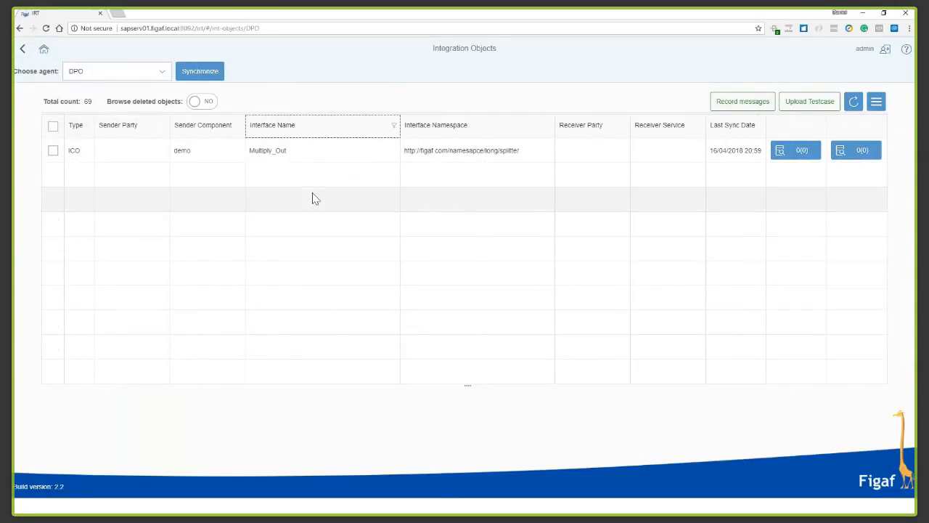
click(315, 135)
double_click(315, 194)
key(BackSpace)
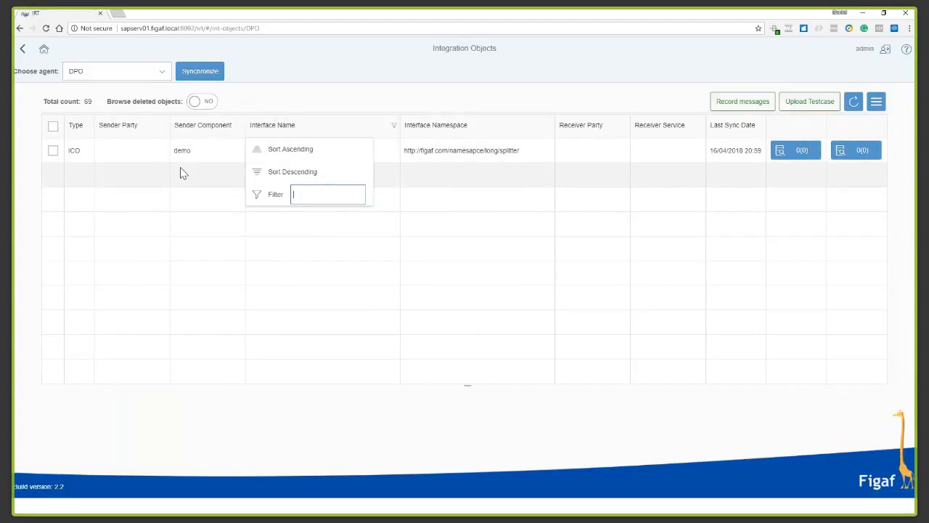
key(Return)
Filter the integration objects by sender component "multi".
click(207, 133)
click(228, 201)
text(multi)
key(Return)
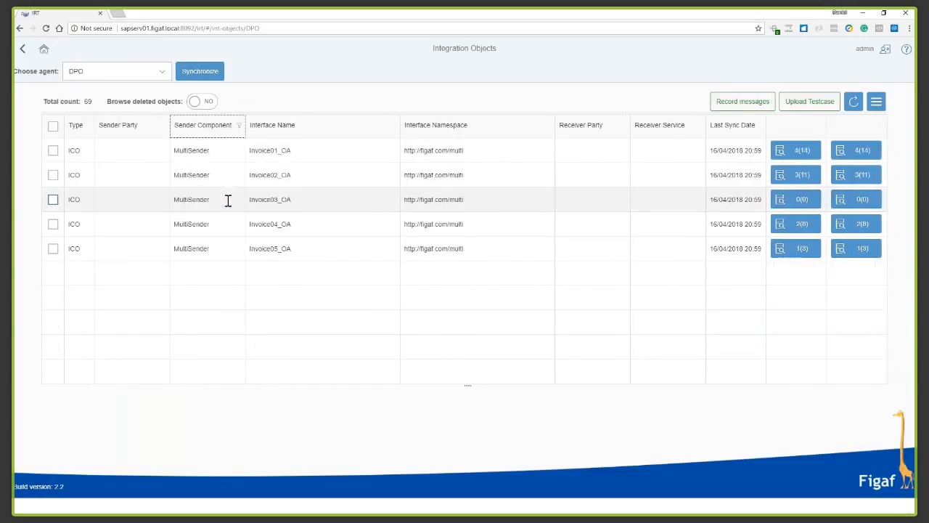
Preview the package-info JSON for a manual test case upload of Invoice01_OA, and return to the integration objects list without saving.
click(53, 150)
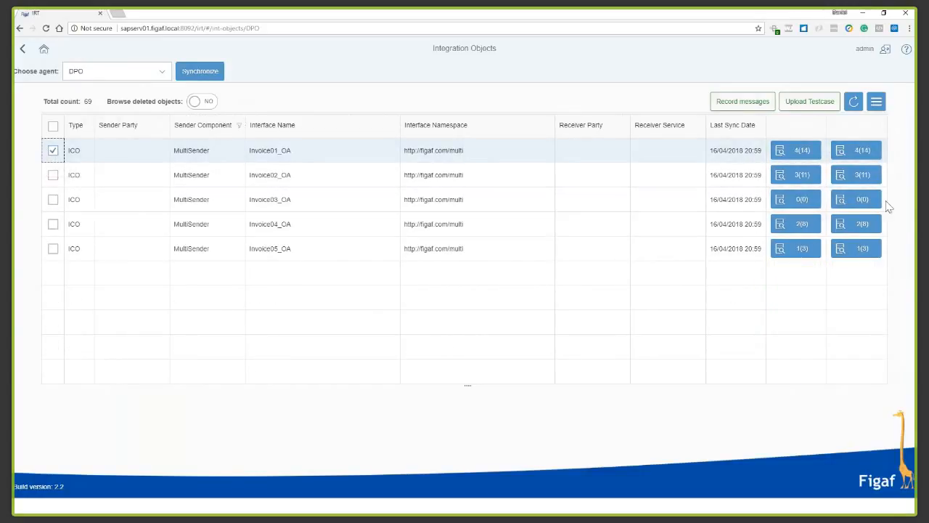
click(793, 109)
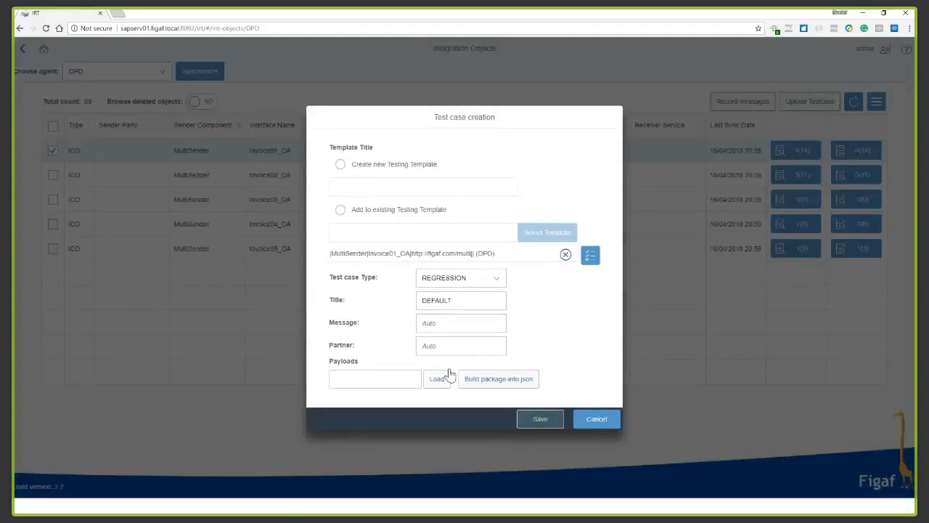
click(474, 380)
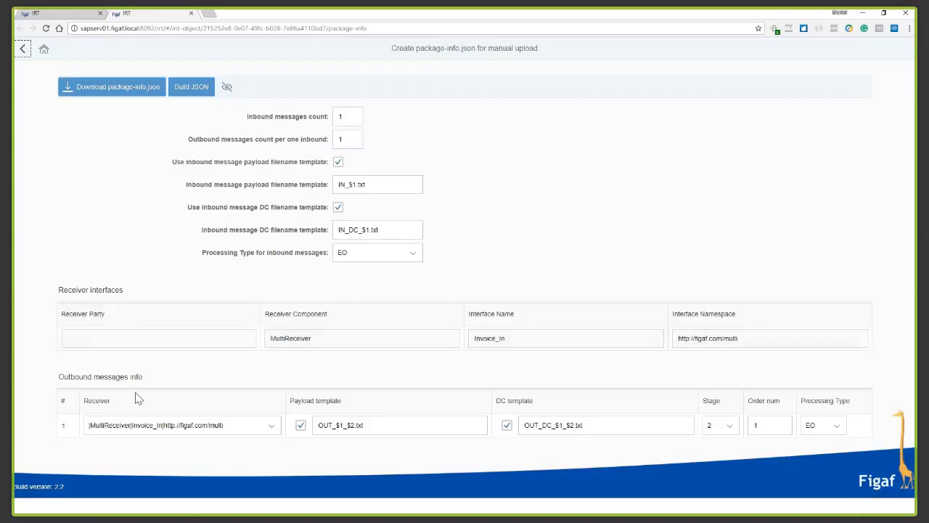
click(227, 86)
scroll(168, 285, down, 4)
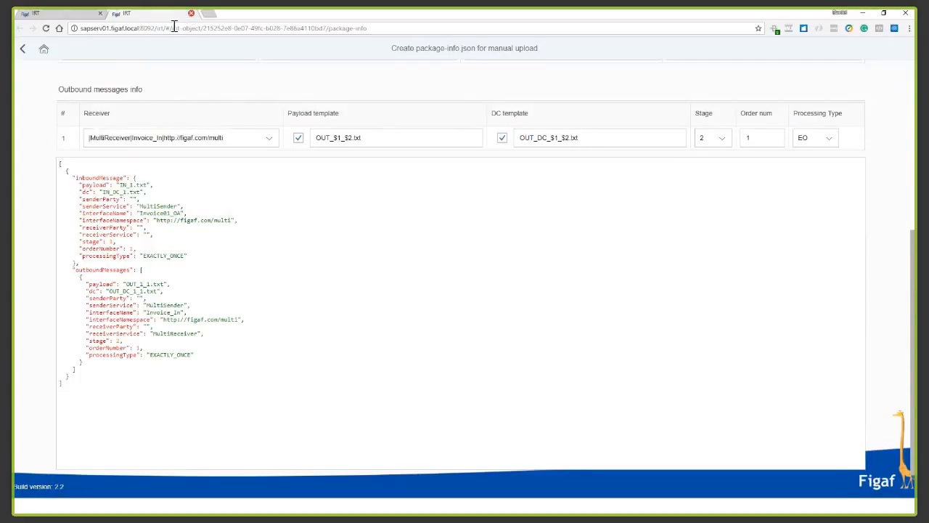
key(ctrl+w)
click(591, 421)
click(23, 53)
click(167, 191)
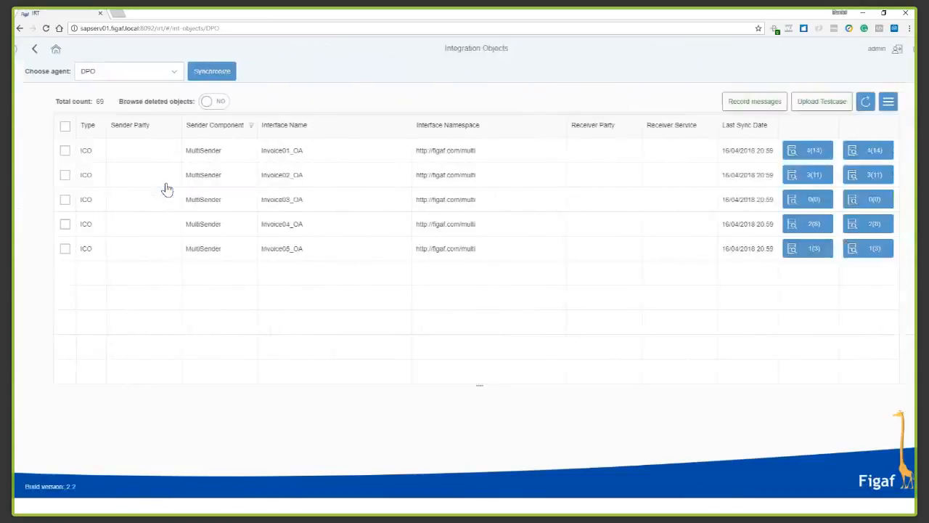
Set up a message recording request for Invoice01_OA with a new testing template titled "seeburger webinar".
click(53, 150)
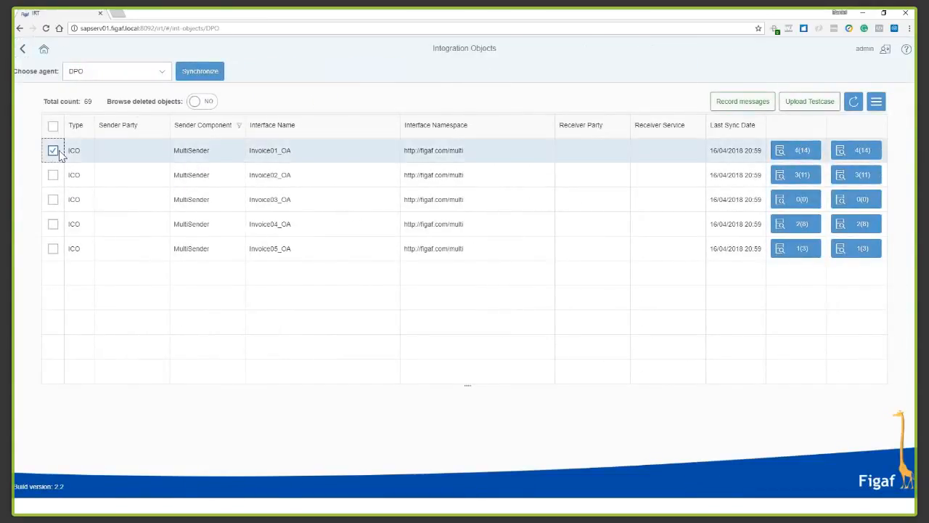
click(766, 101)
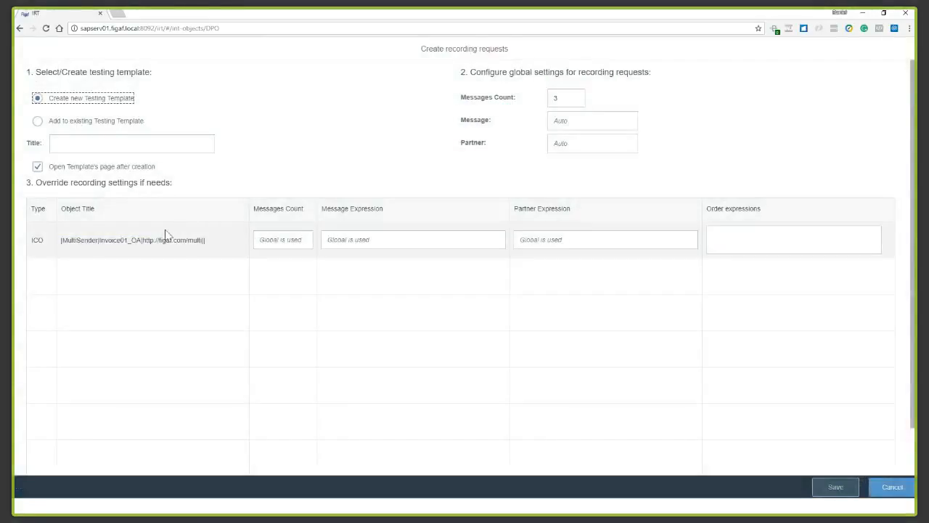
click(64, 122)
click(66, 102)
click(100, 144)
text(we)
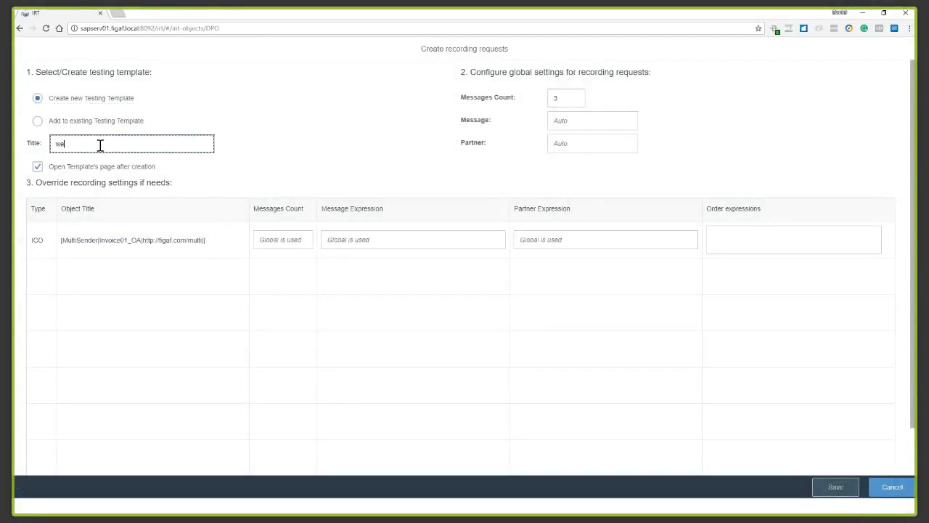
key(BackSpace)
key(BackSpace)
text(seeburger webinar)
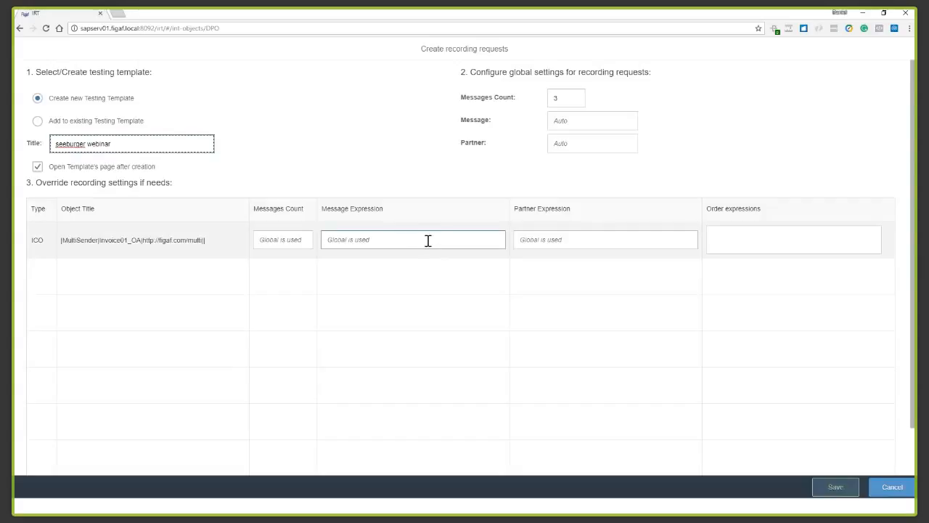
Save the recording request, leaving the message and partner expression overrides blank, and acknowledge its creation.
click(554, 239)
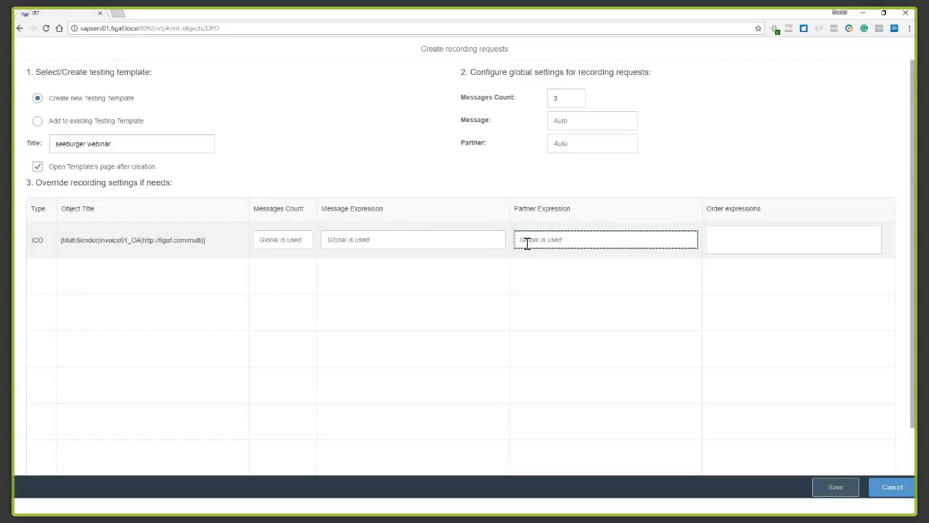
click(478, 243)
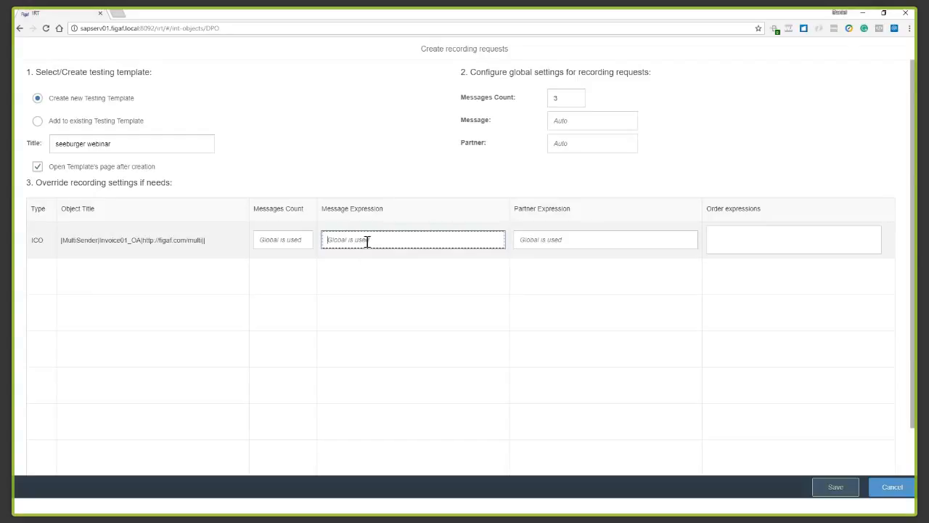
click(828, 494)
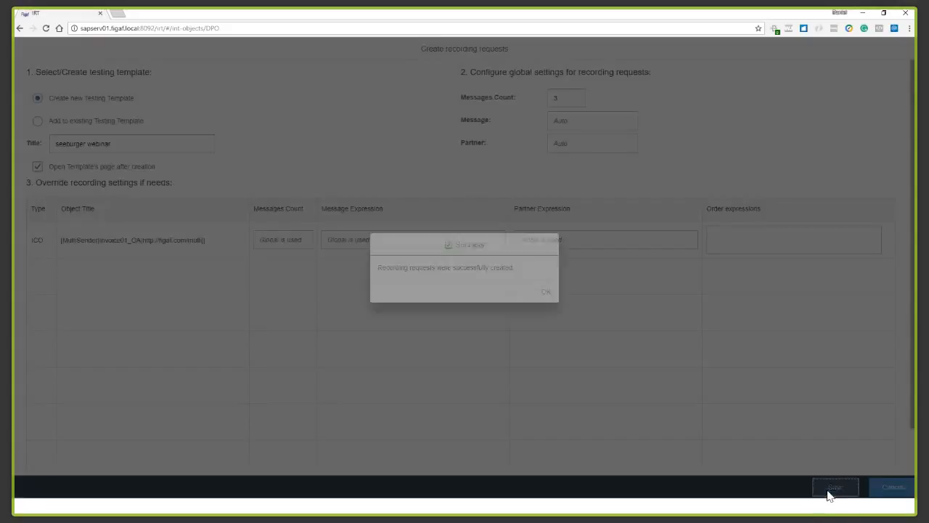
click(549, 291)
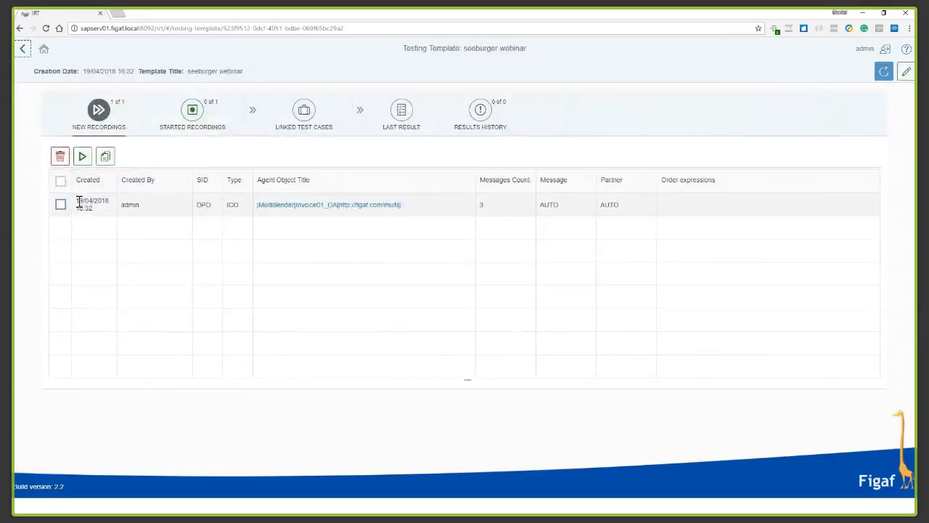
Start the new Invoice01_OA recording in the testing template.
click(61, 204)
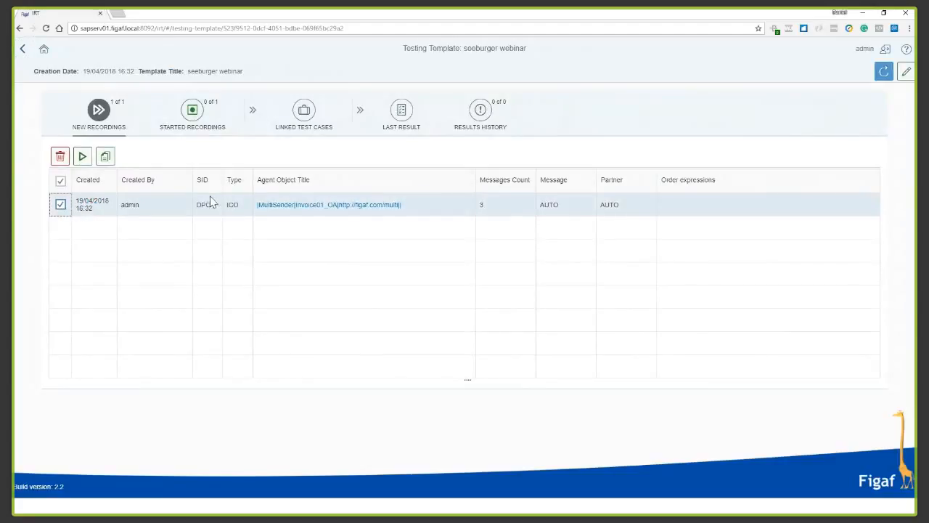
click(82, 156)
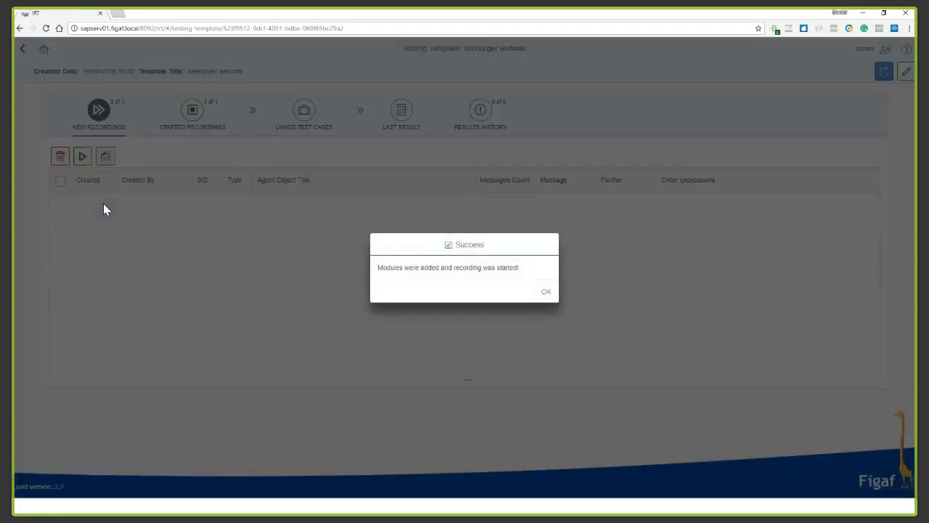
click(541, 293)
Refresh the started recordings and create a REGRESSION test case with 3 messages from the Invoice01_OA recording.
click(172, 120)
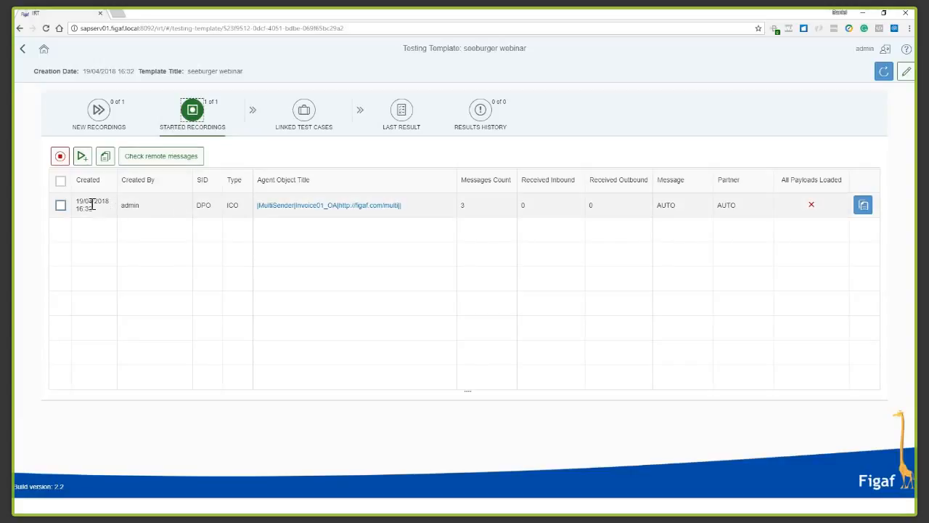
click(883, 70)
click(61, 205)
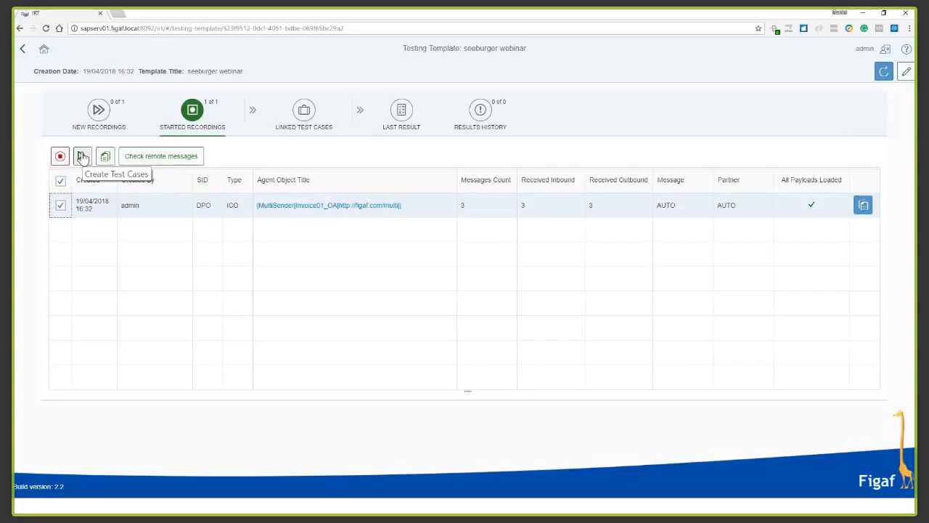
click(82, 158)
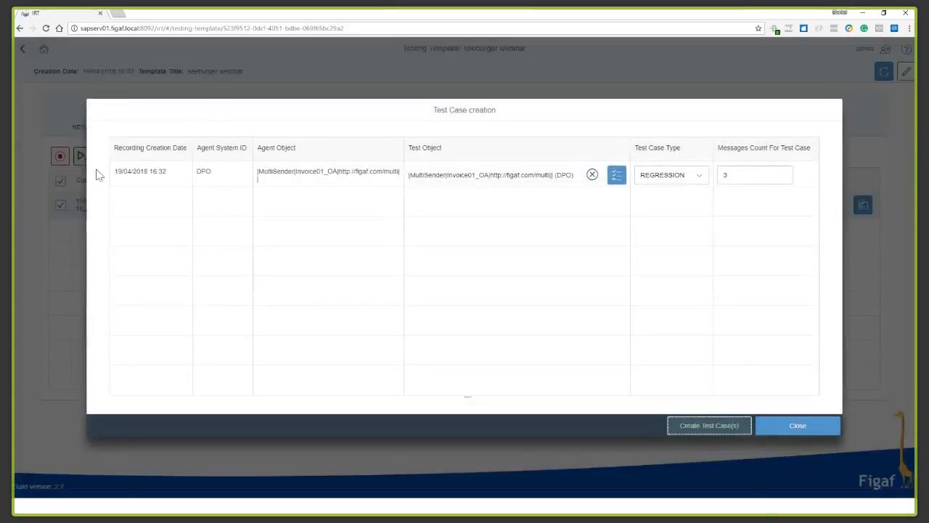
click(740, 428)
click(547, 291)
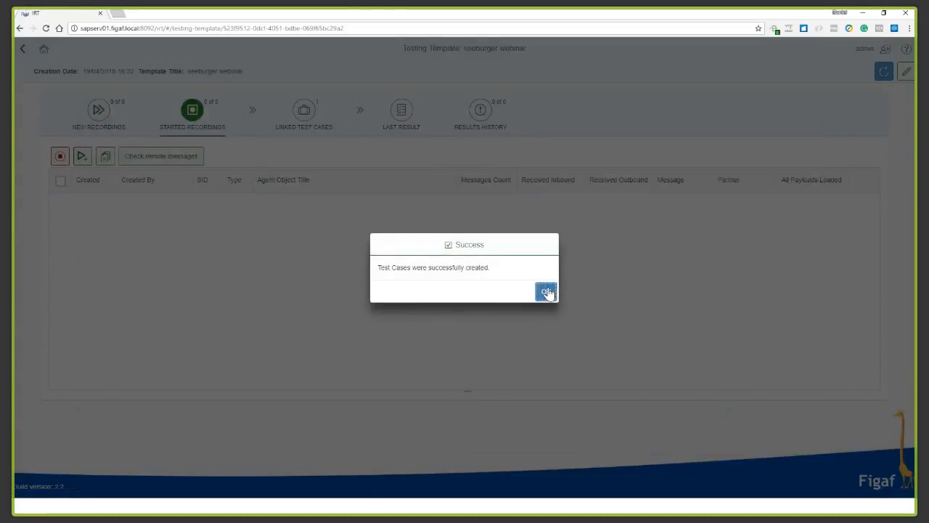
Run the linked Invoice01_OA regression test case.
click(320, 126)
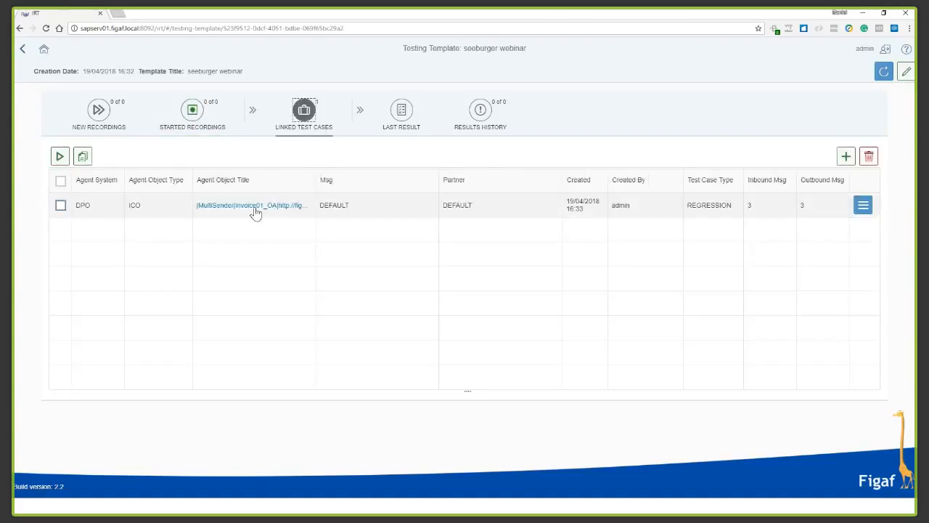
click(61, 206)
click(59, 156)
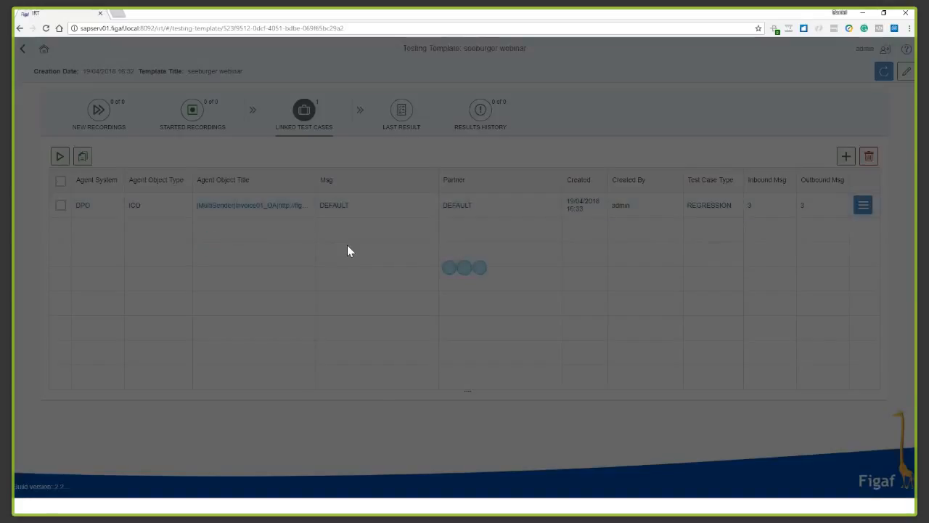
click(545, 293)
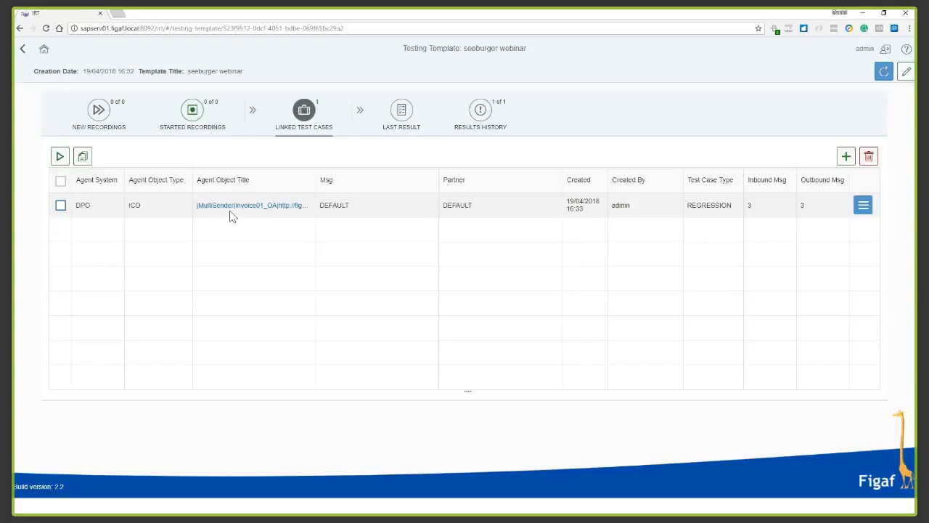
Open the test object from the last result and inspect the Dynamic Configuration Ignore entry in its test configuration.
click(403, 131)
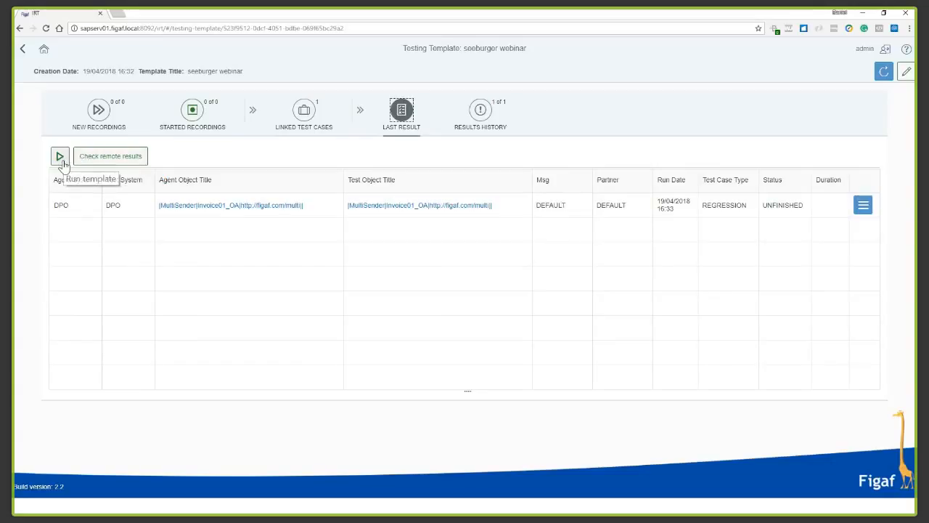
click(468, 209)
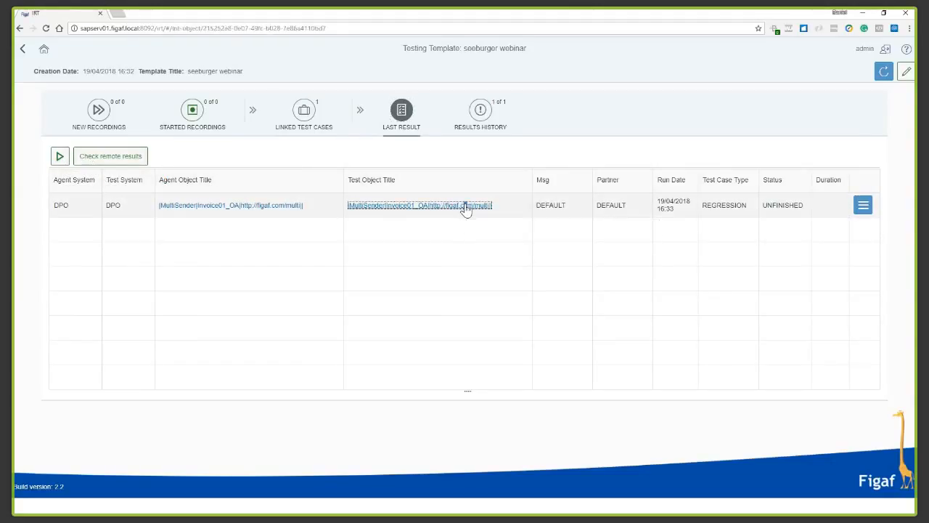
click(272, 89)
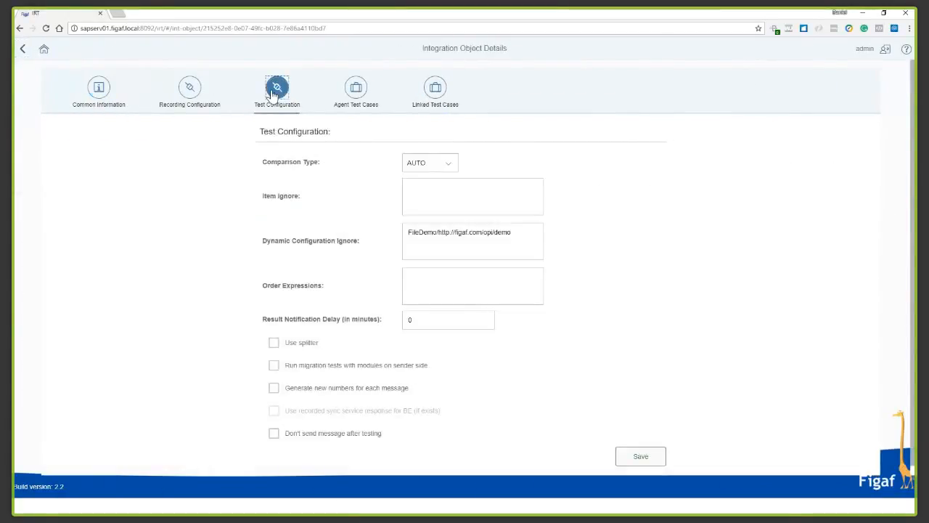
drag(526, 237, 158, 192)
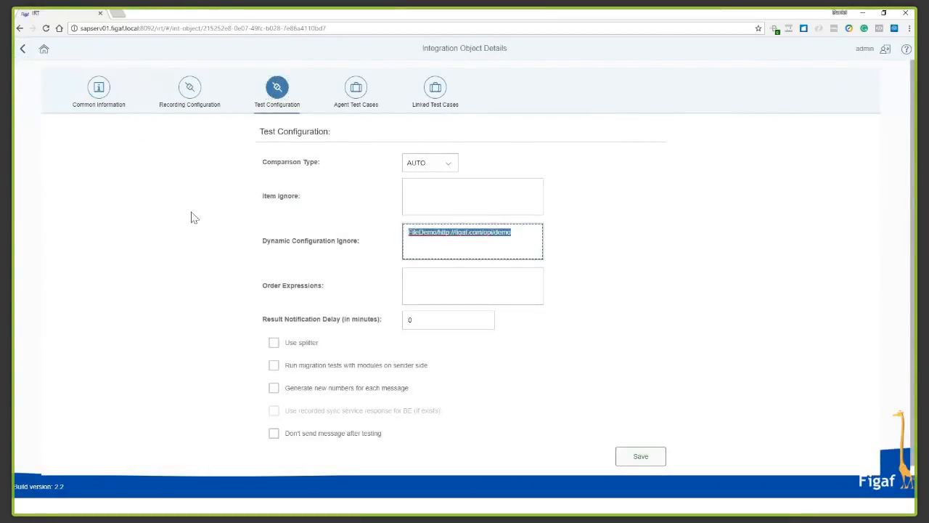
Review the object's agent and linked test cases, and open and refresh the testing results of the newest linked test case.
click(359, 105)
click(846, 135)
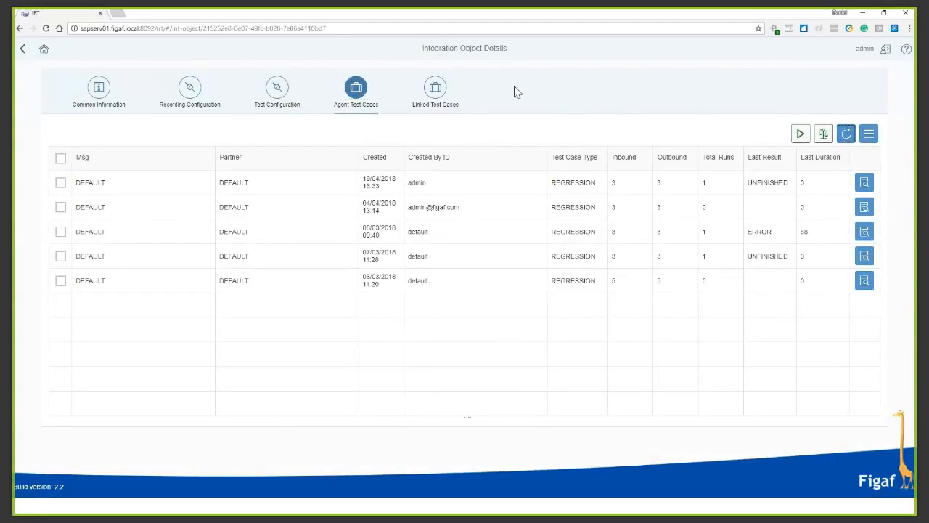
click(435, 88)
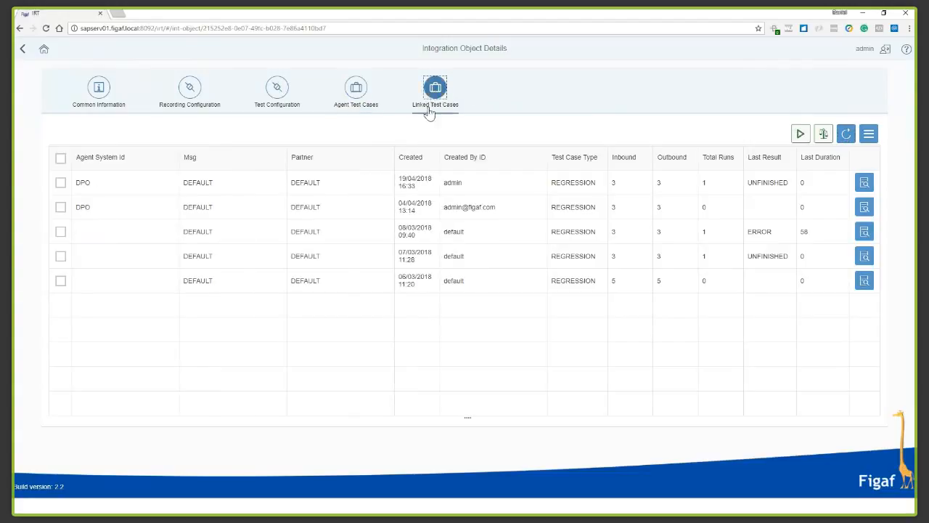
click(60, 182)
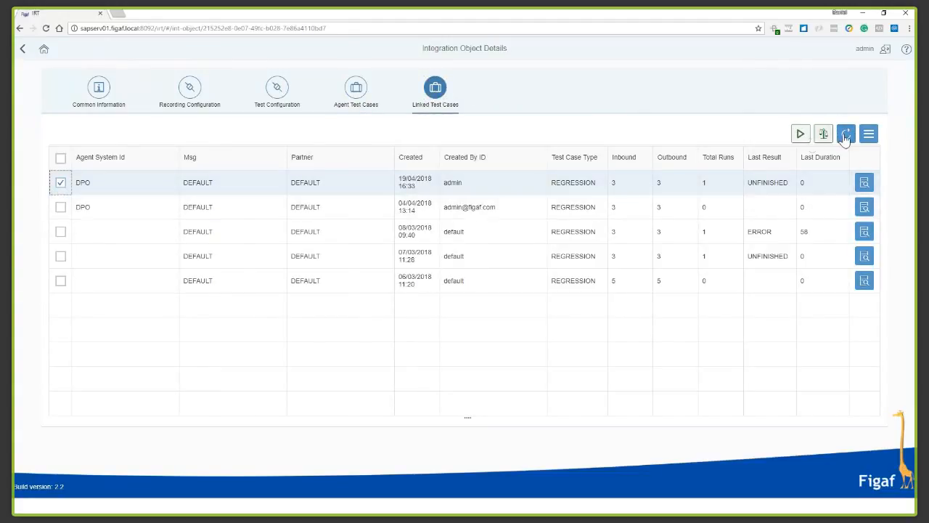
click(863, 183)
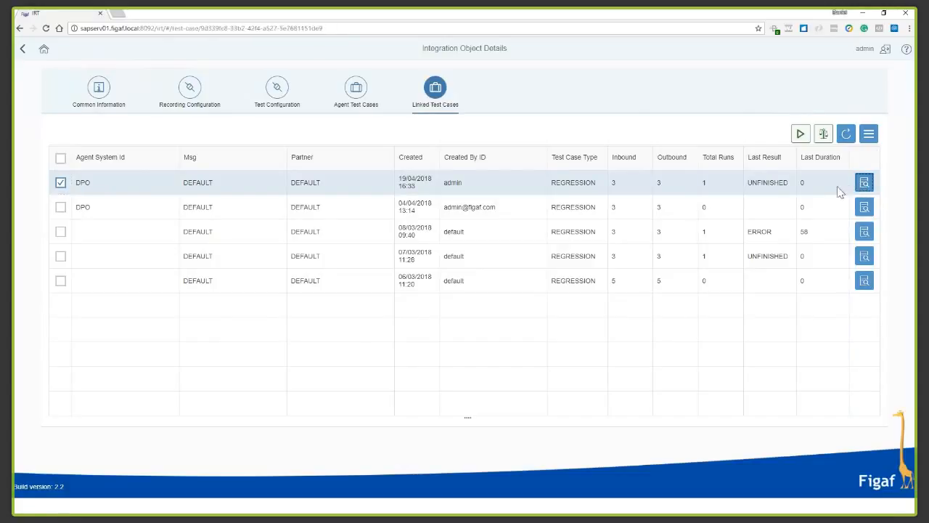
click(226, 106)
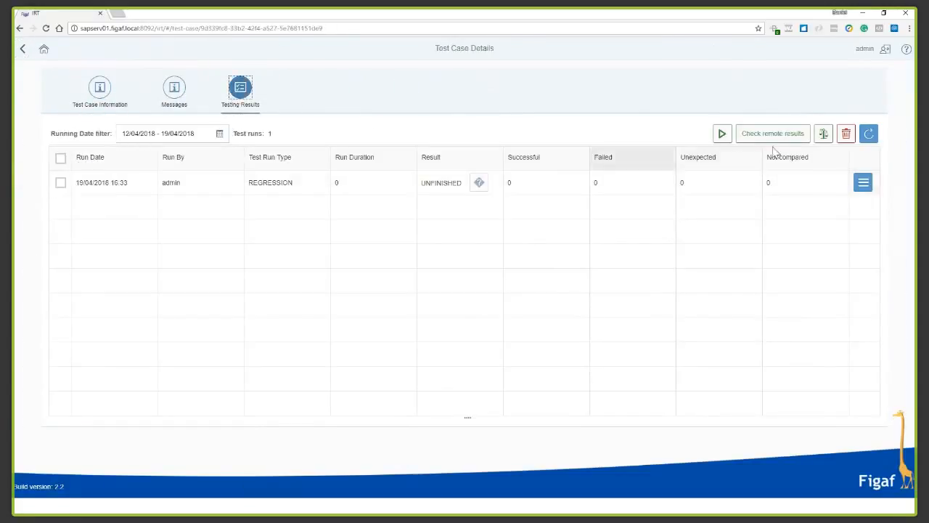
click(867, 134)
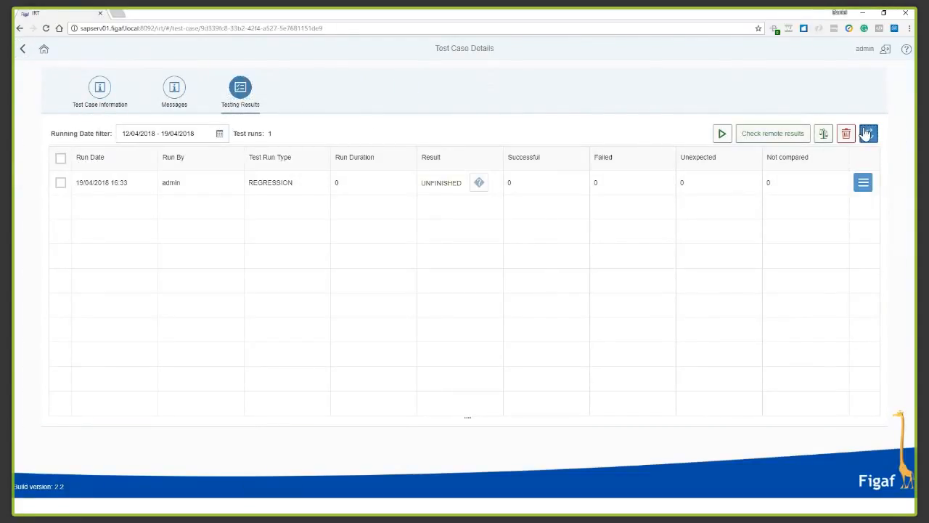
Open the details of the latest regression test run and show the differences for the first message.
click(863, 182)
click(821, 182)
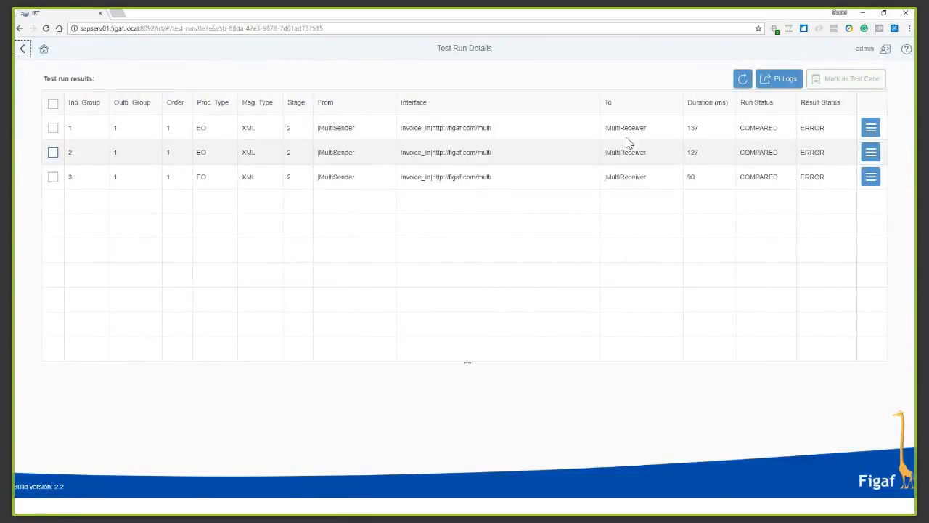
click(872, 131)
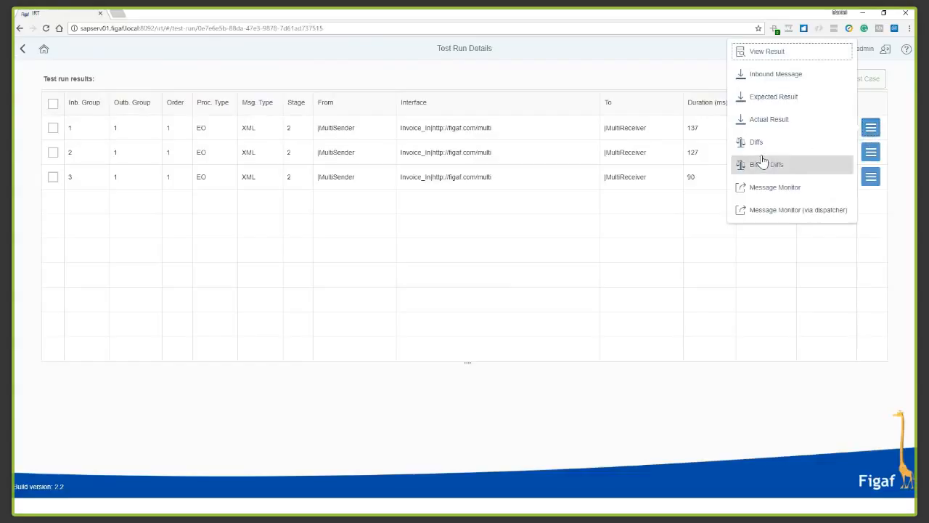
click(789, 154)
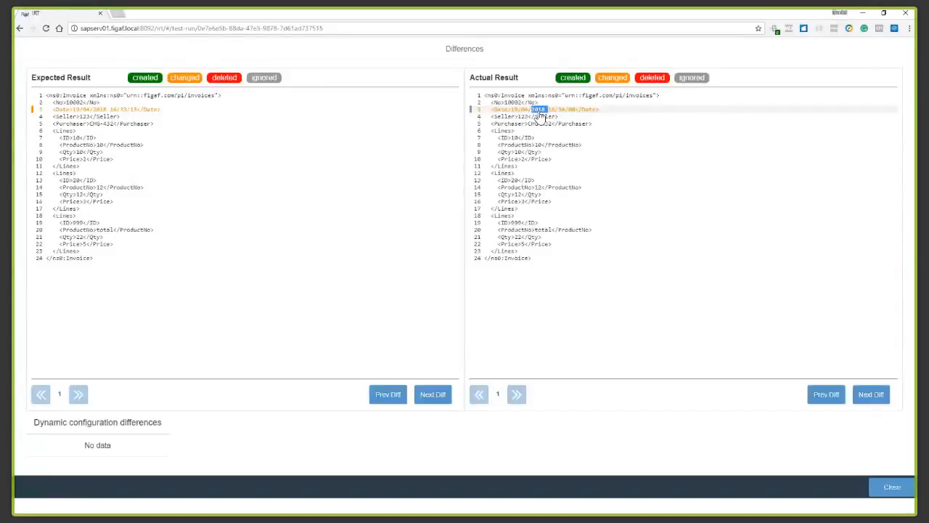
Add the changed invoice date element to the ignore list with the expression /Invoice/Date, and close the differences view.
click(540, 110)
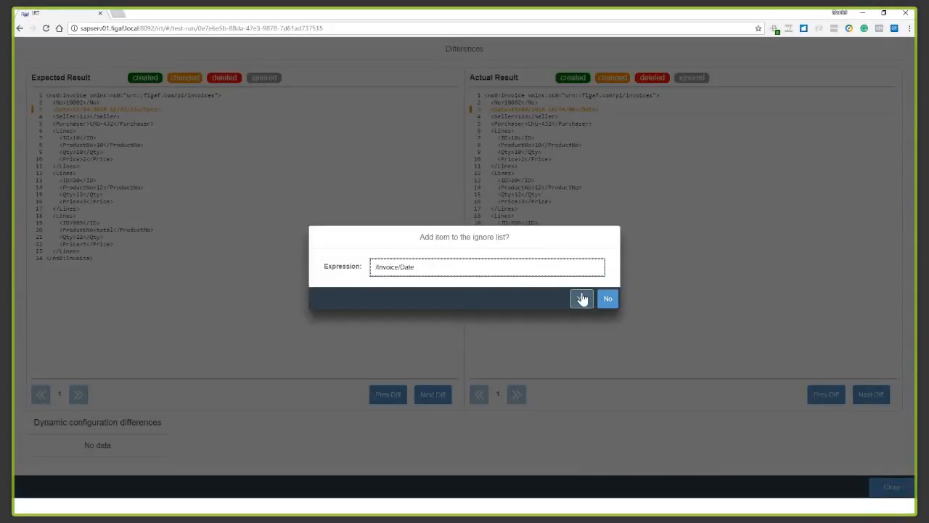
click(582, 299)
click(546, 292)
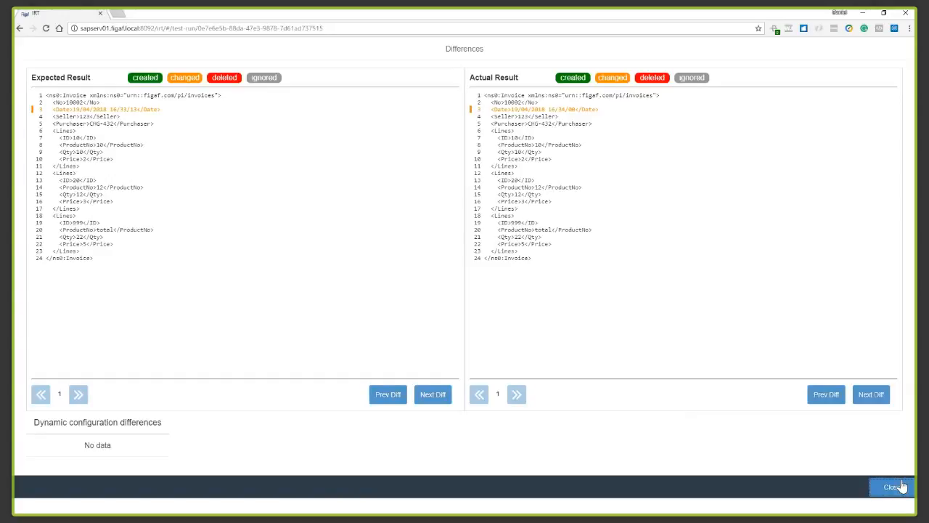
click(900, 487)
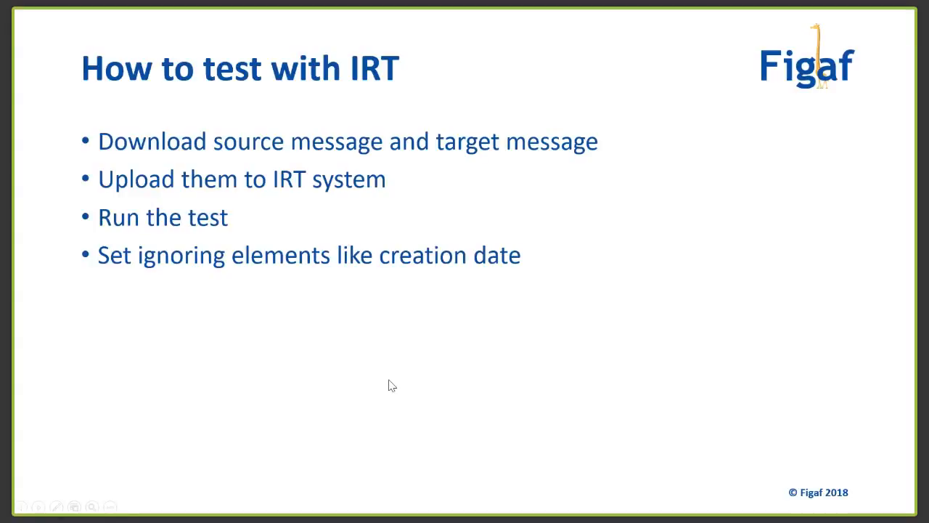
key(Right)
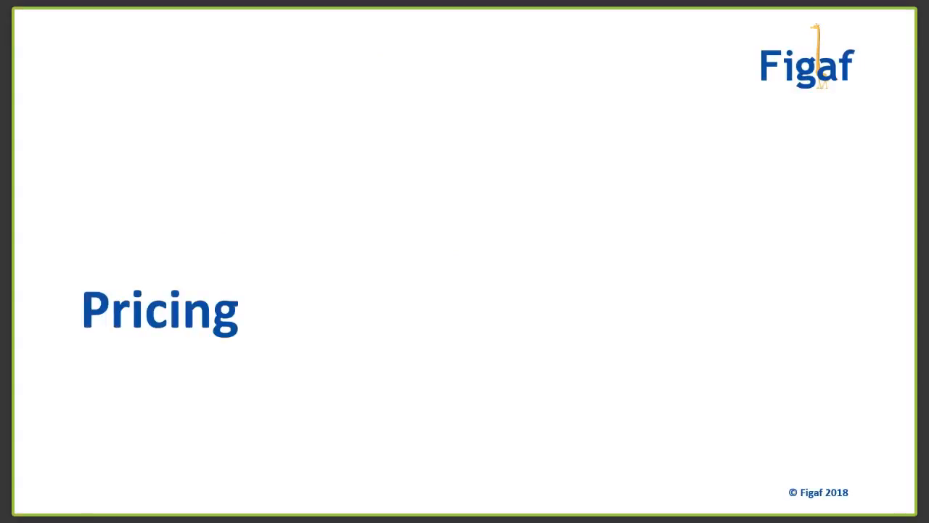
key(Right)
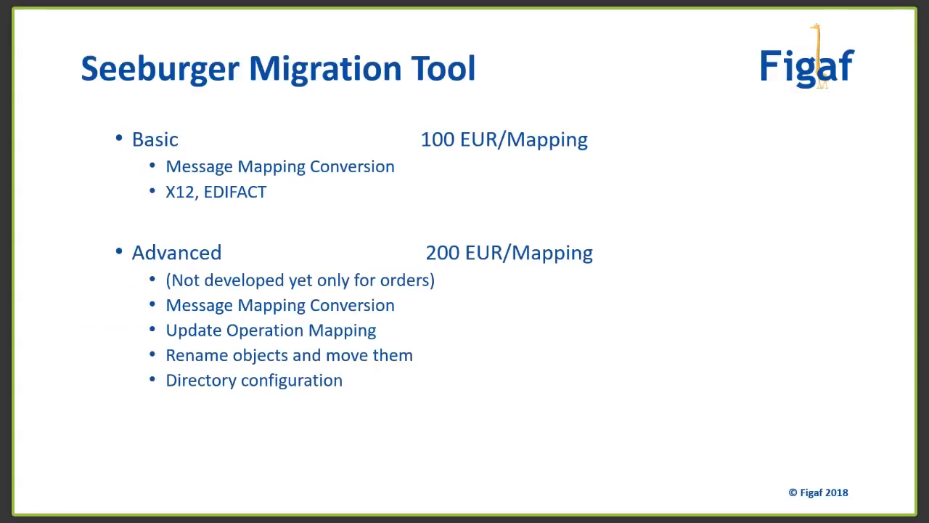